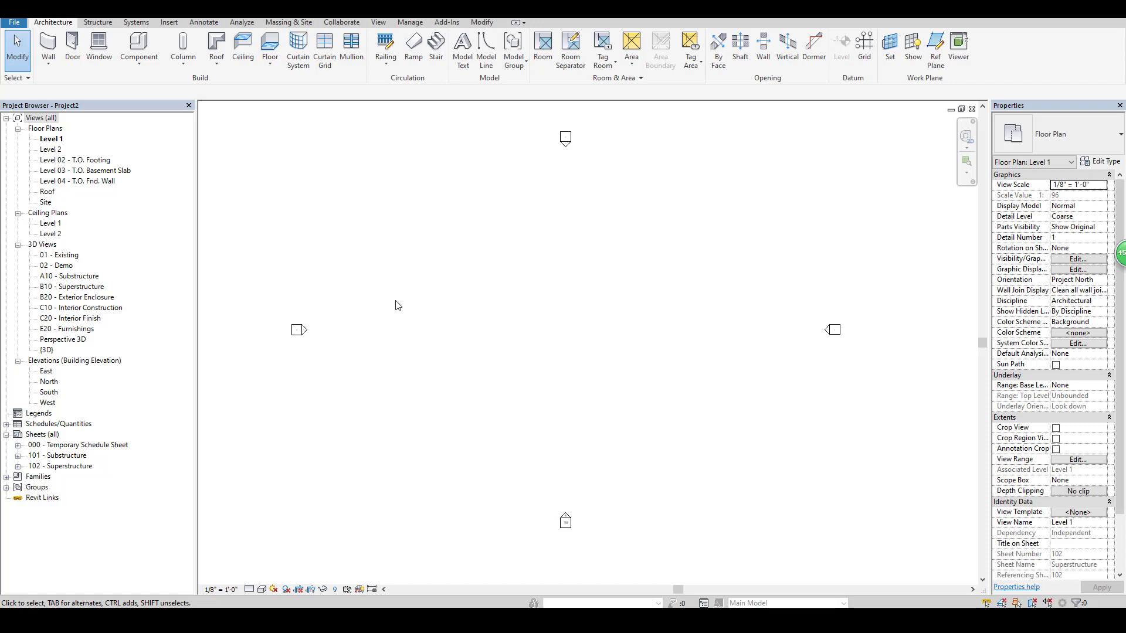
Start a new project parameter named "folder" and assign it to the Sheets category.
left_click(412, 23)
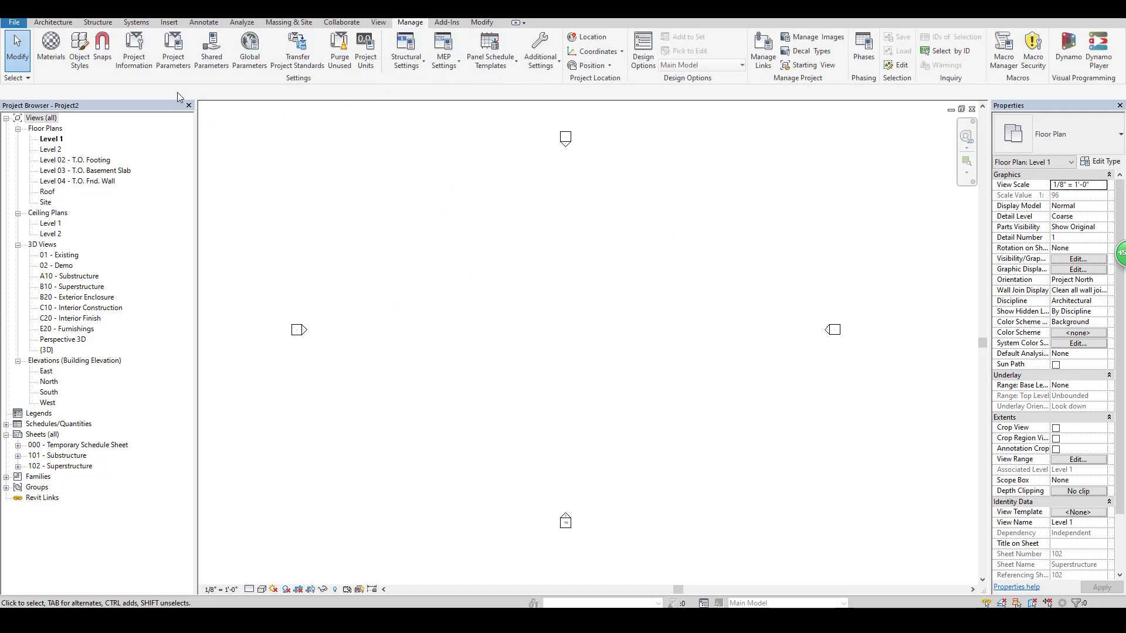
left_click(179, 63)
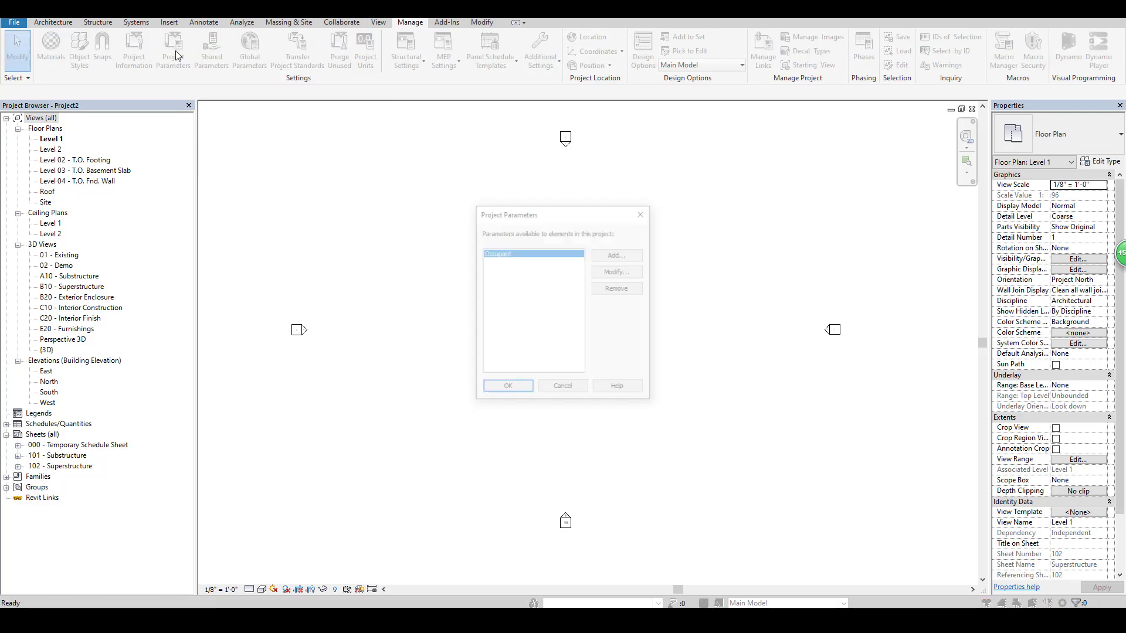
left_click(619, 254)
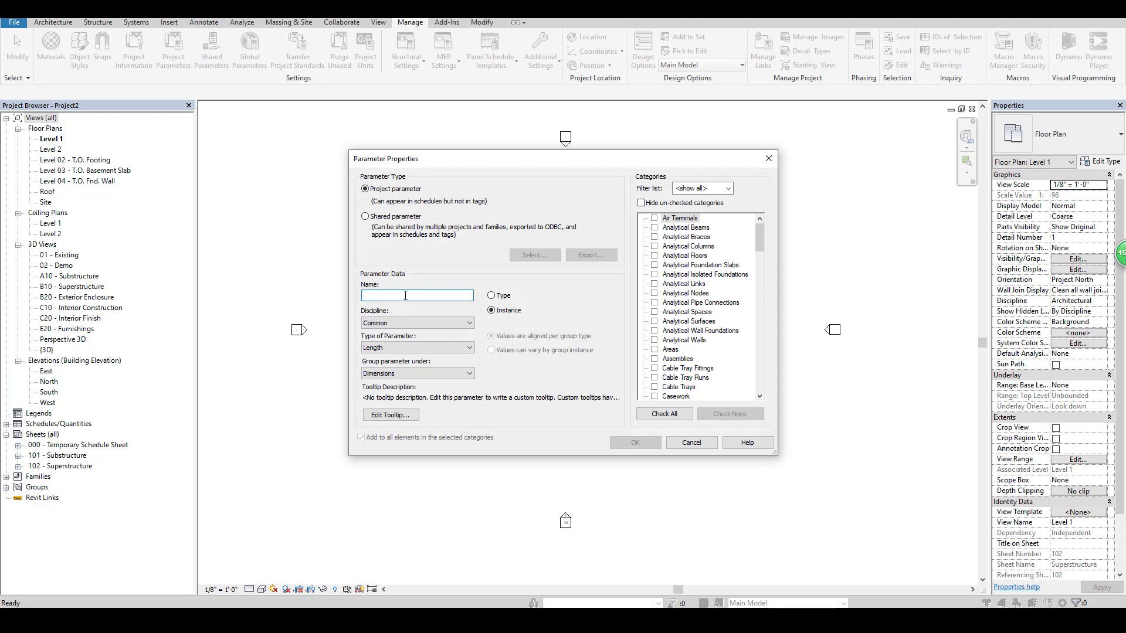
type("folder")
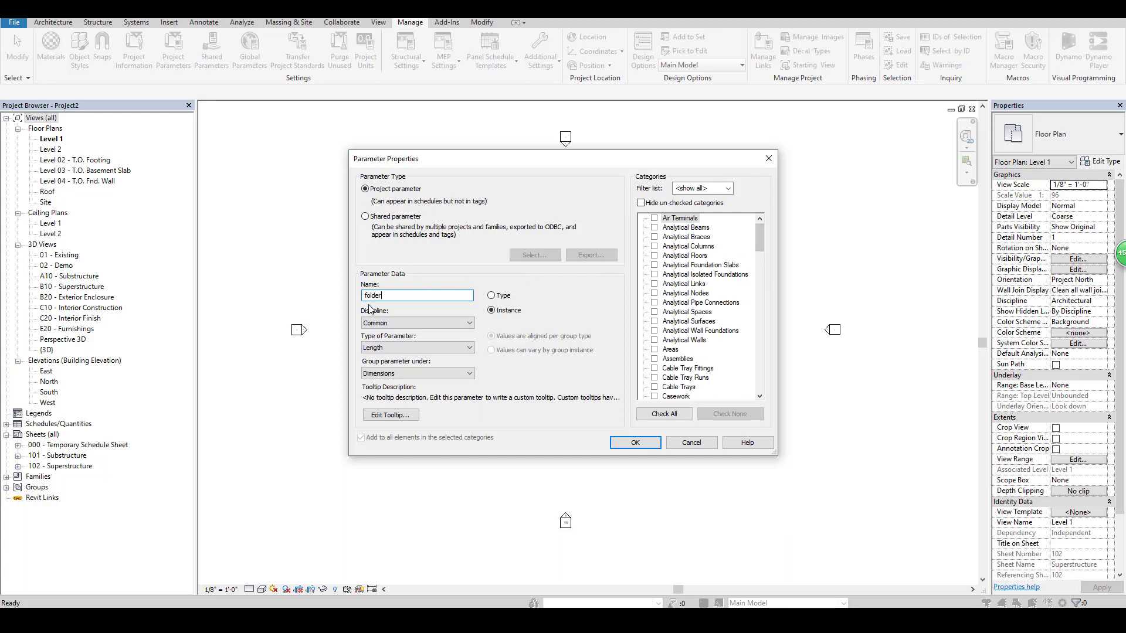
left_click_drag(763, 244, 763, 329)
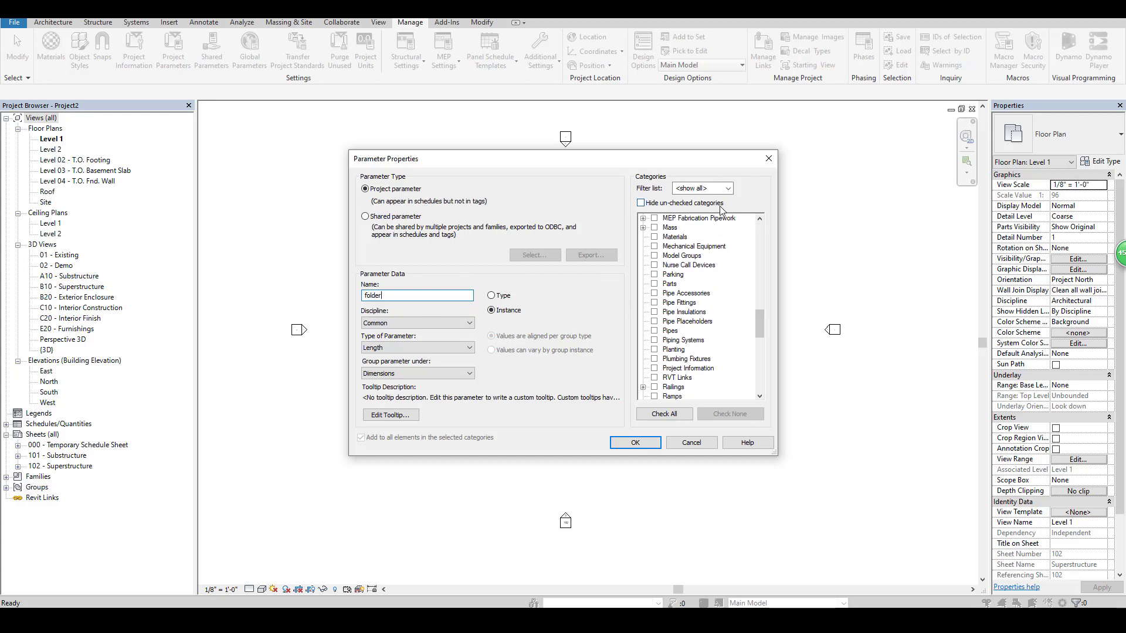
left_click_drag(760, 323, 758, 353)
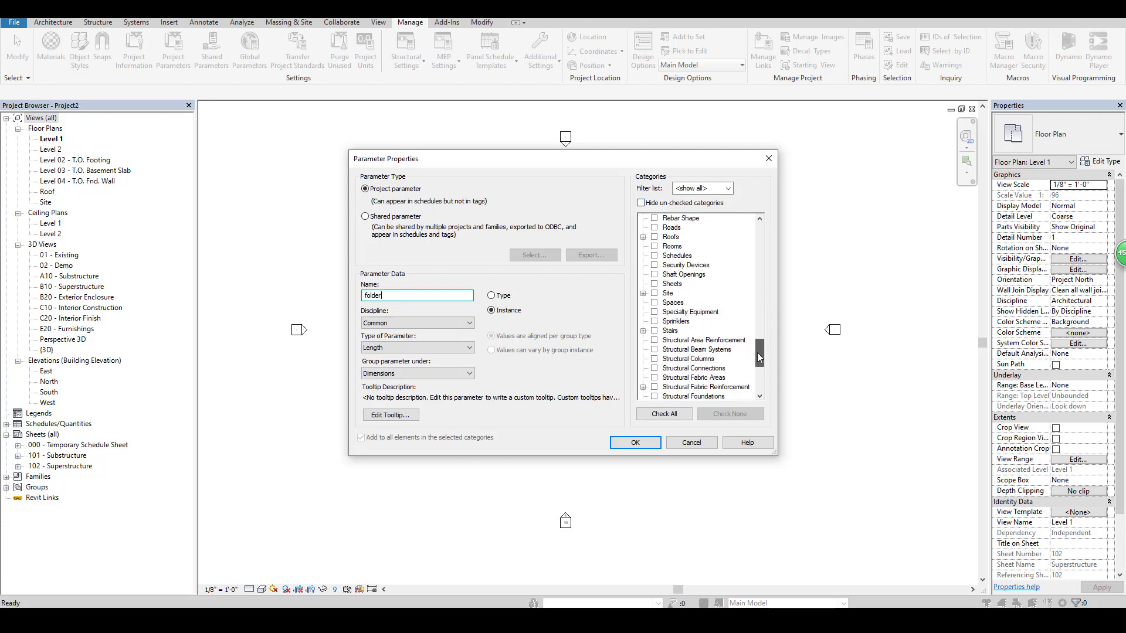
left_click(654, 284)
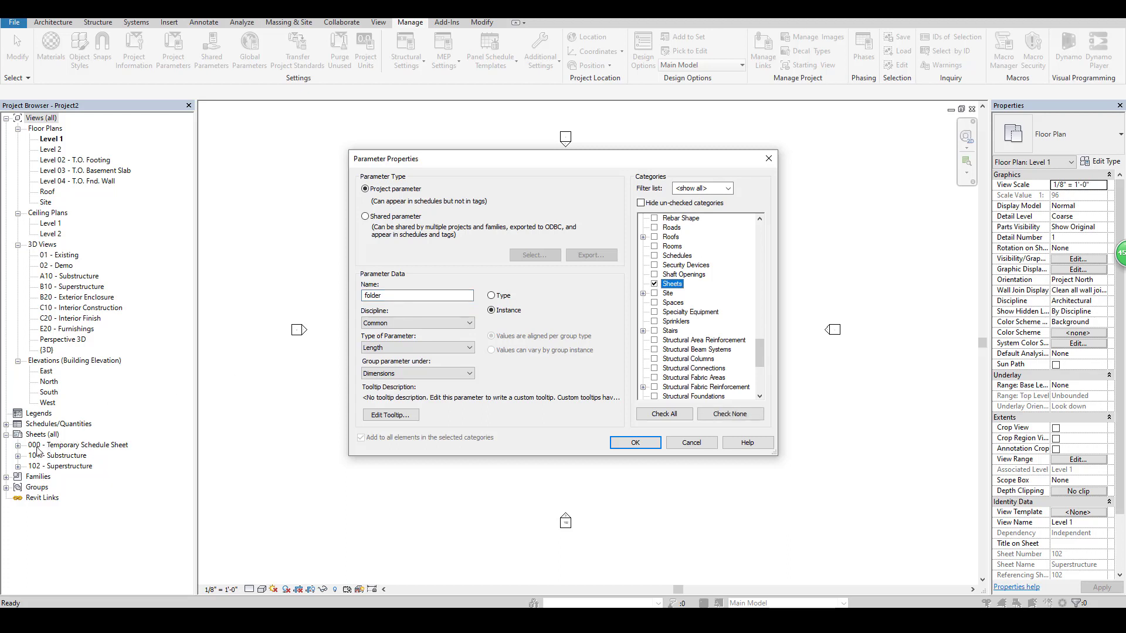
Set the parameter's discipline to Common and its type to Text, and add it to the project.
left_click(402, 322)
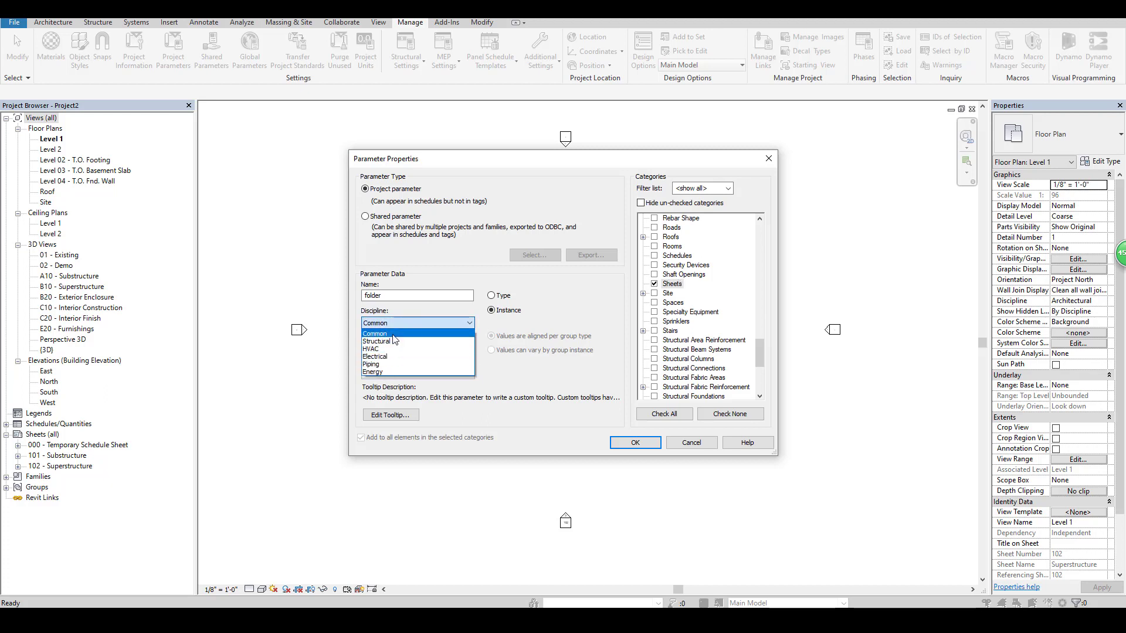
left_click(389, 334)
left_click(397, 350)
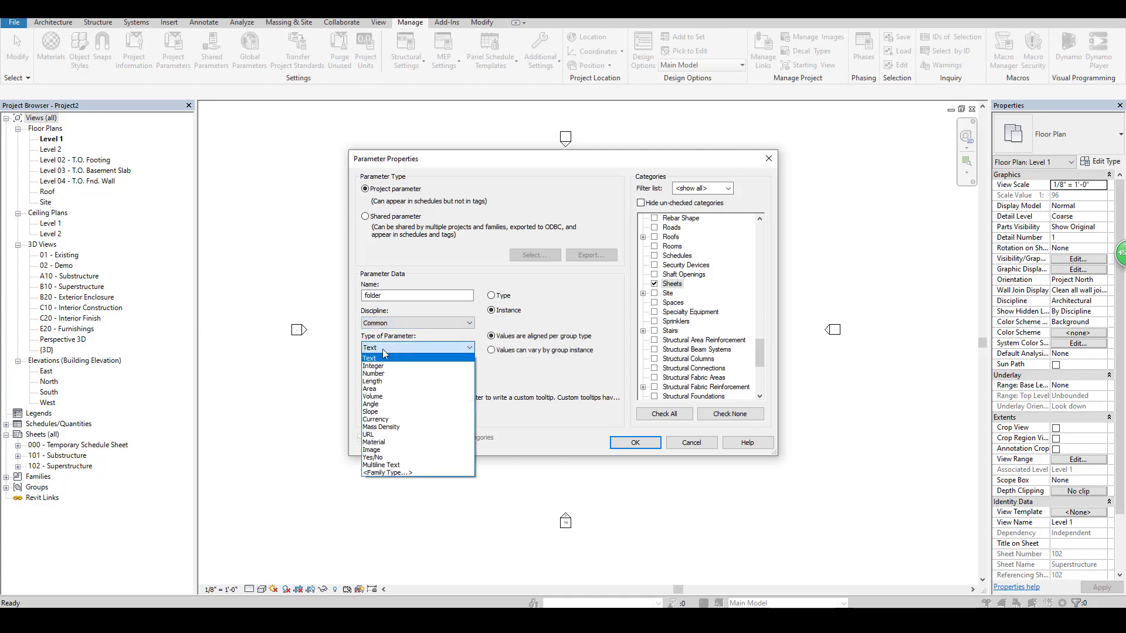
left_click(380, 349)
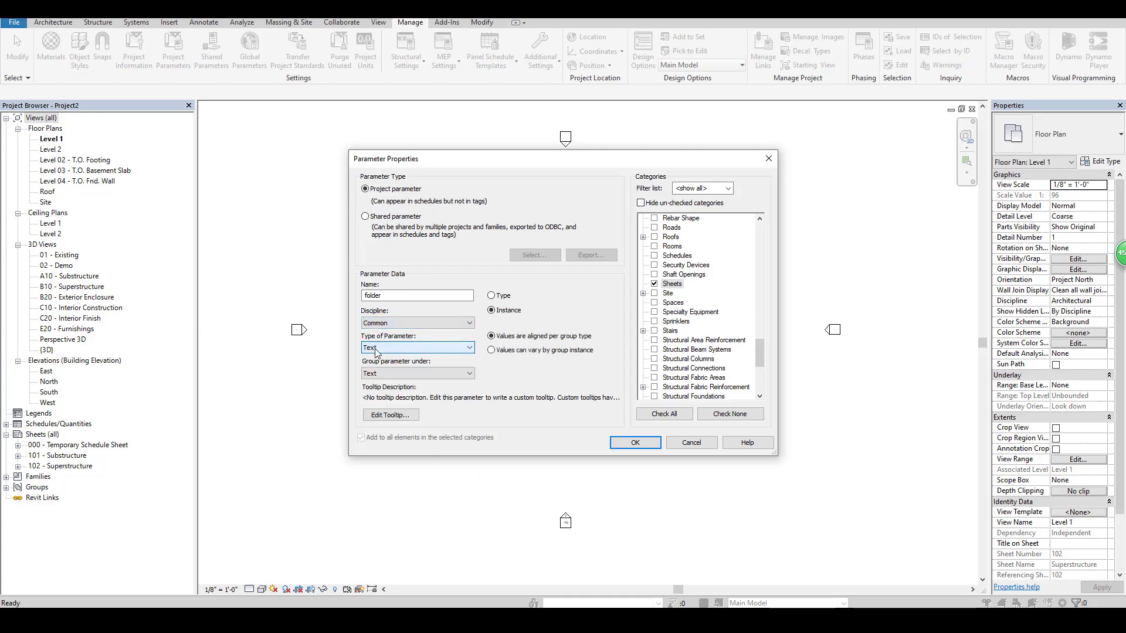
left_click(636, 443)
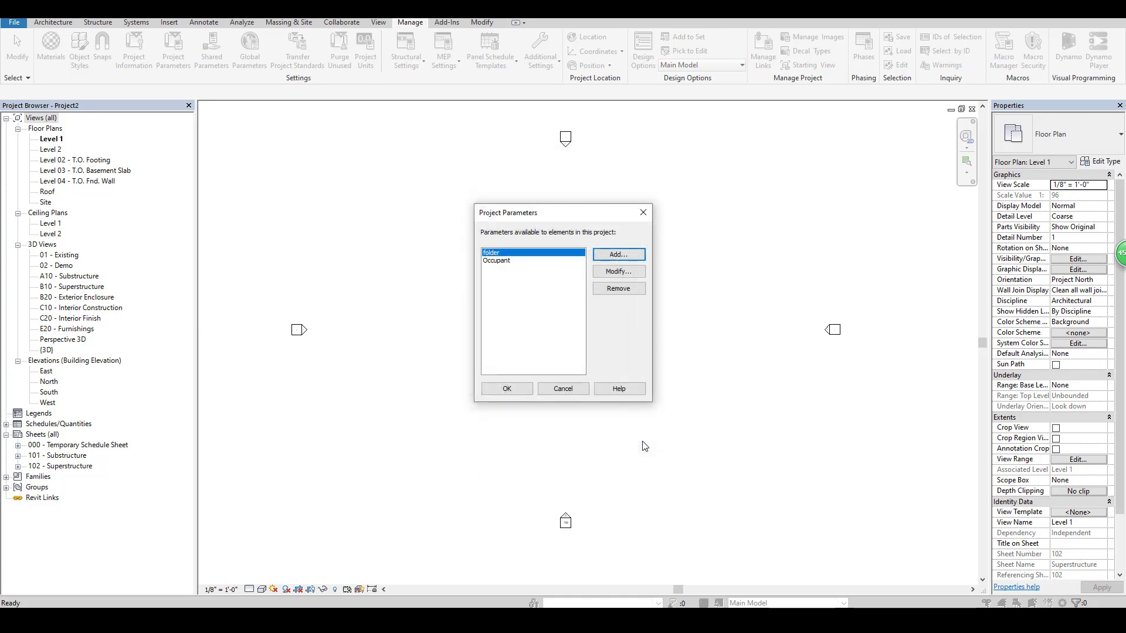
left_click(507, 389)
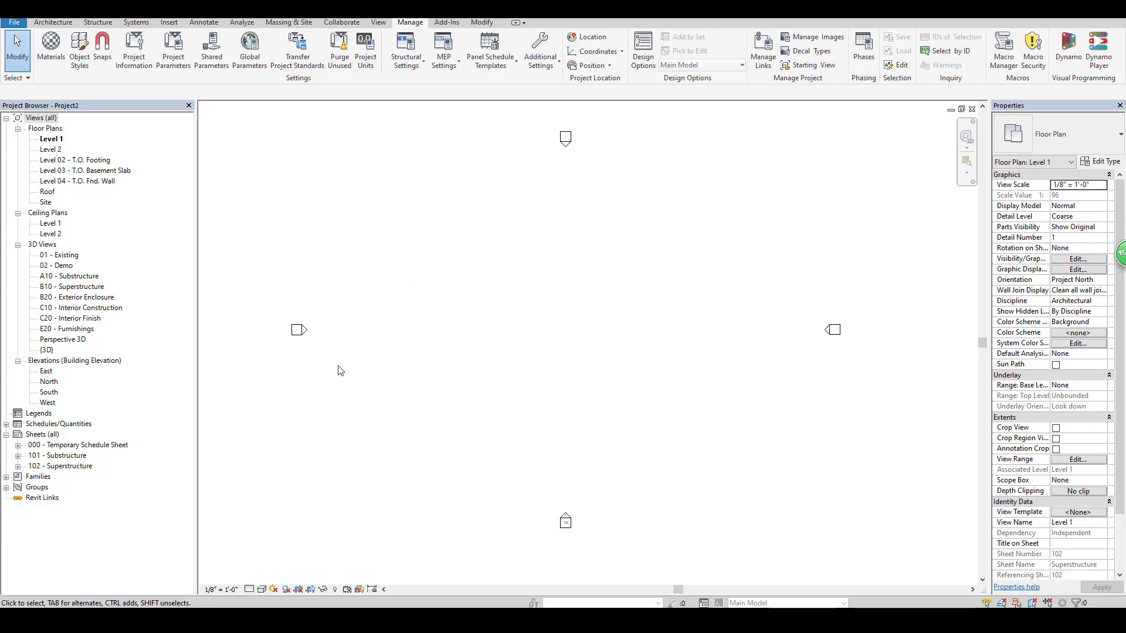
Create a new browser organization for sheets named "folder".
left_click(380, 22)
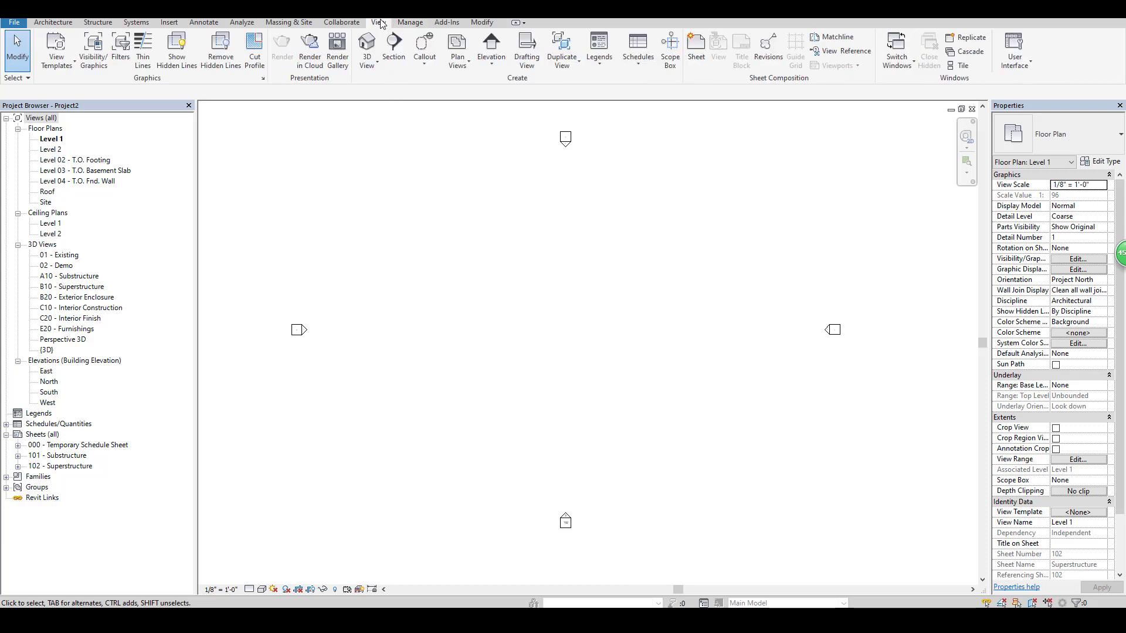
left_click(1027, 66)
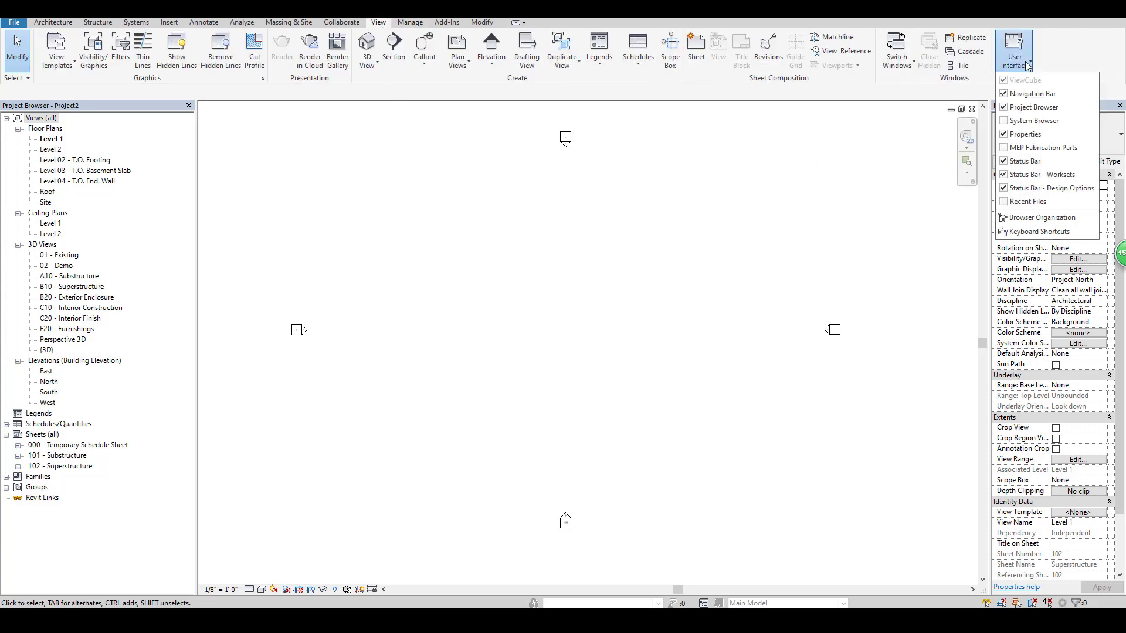
left_click(1041, 218)
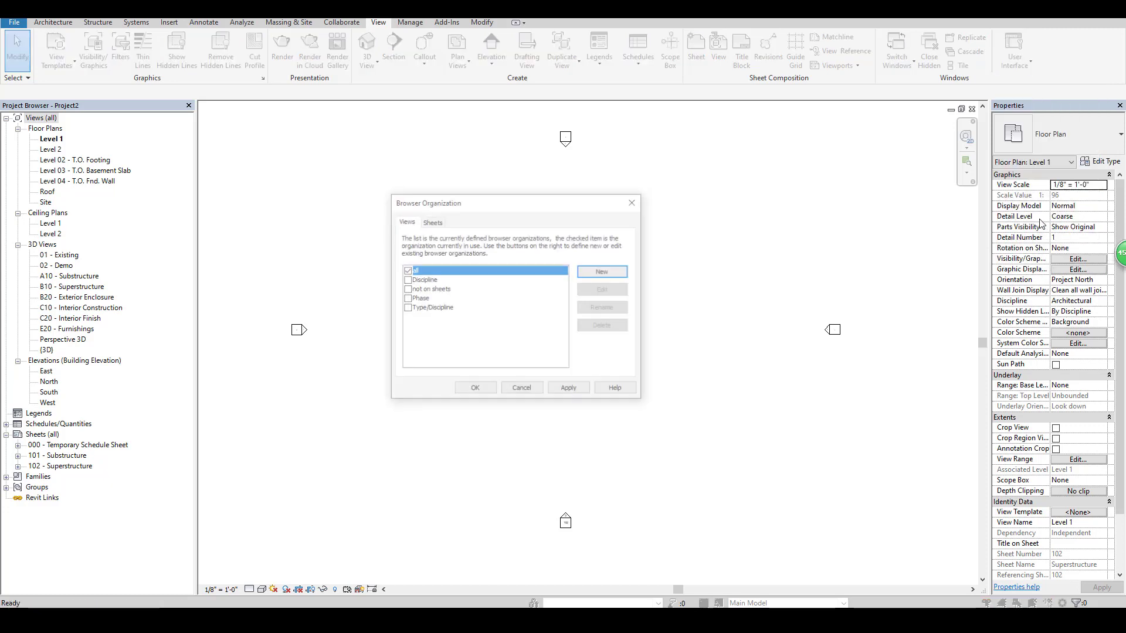
left_click(434, 222)
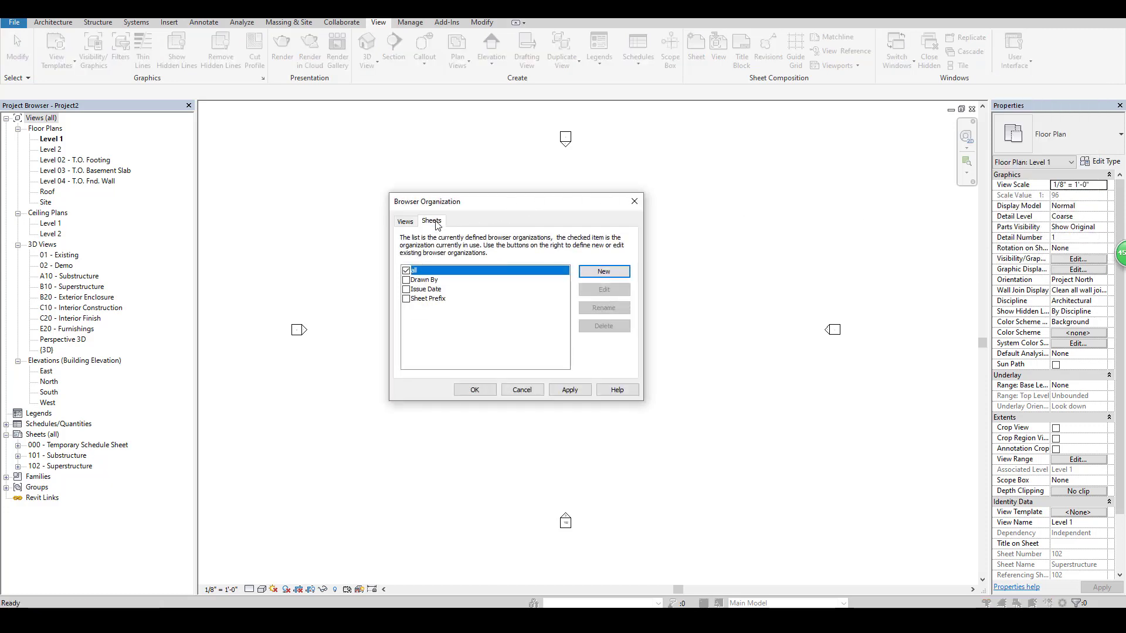
left_click(614, 272)
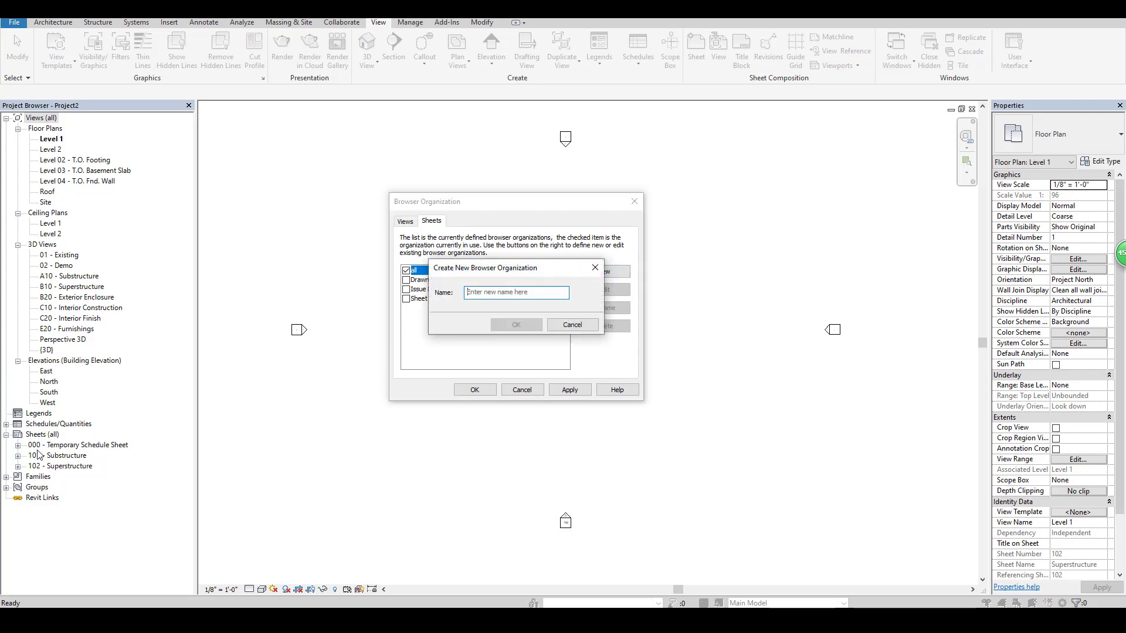
left_click(507, 292)
type("folder")
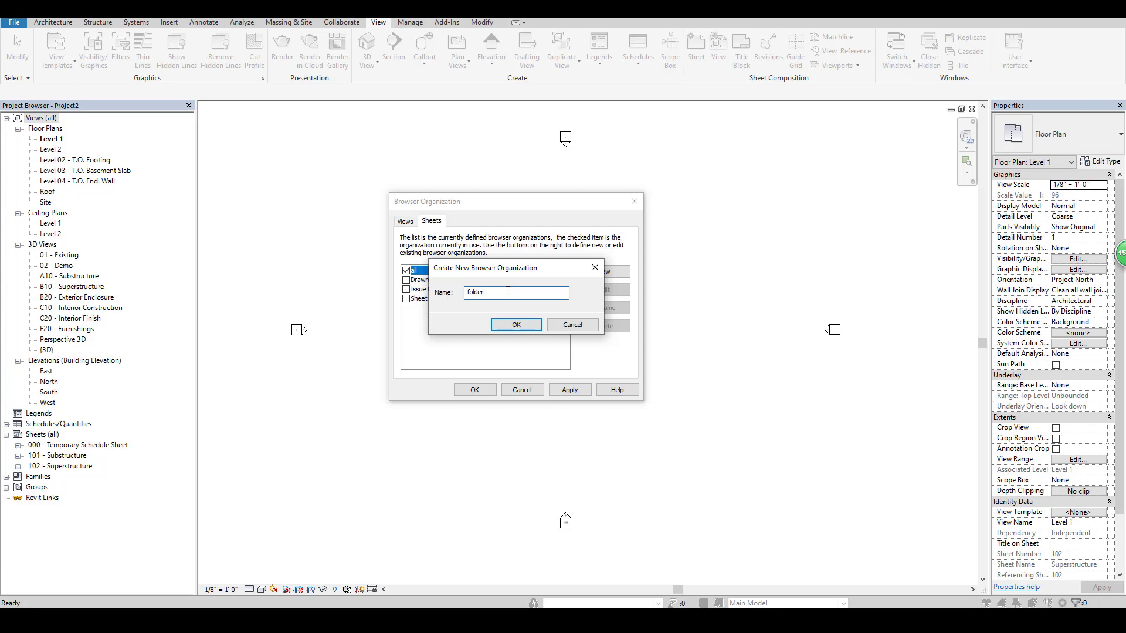
left_click(512, 324)
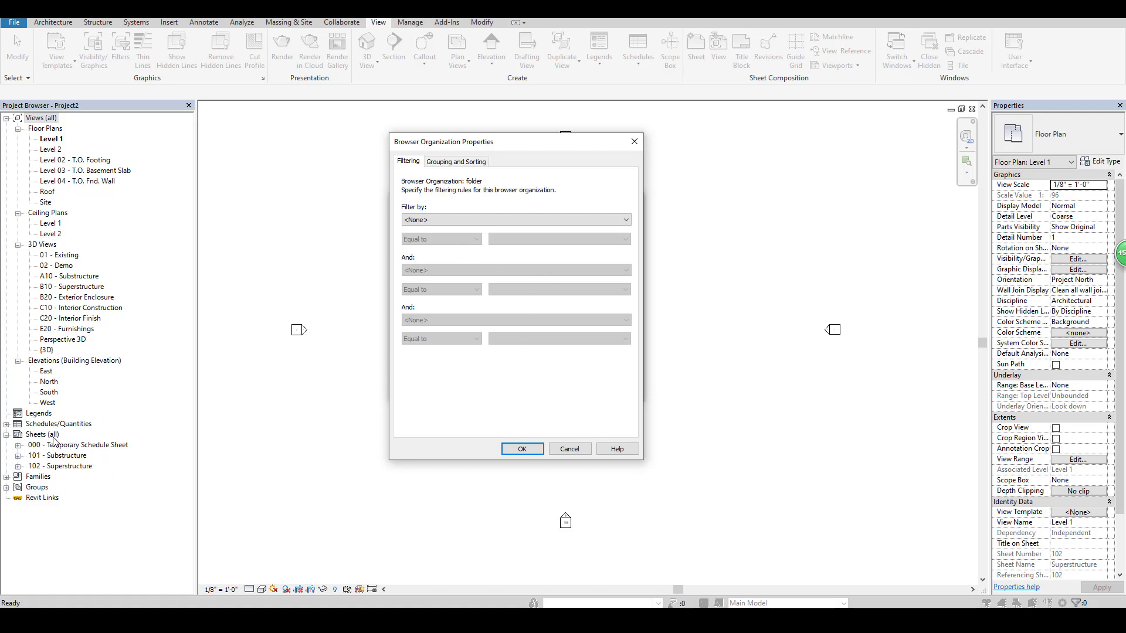
Group the new organization by the folder parameter and apply it to the project's sheets.
left_click(458, 168)
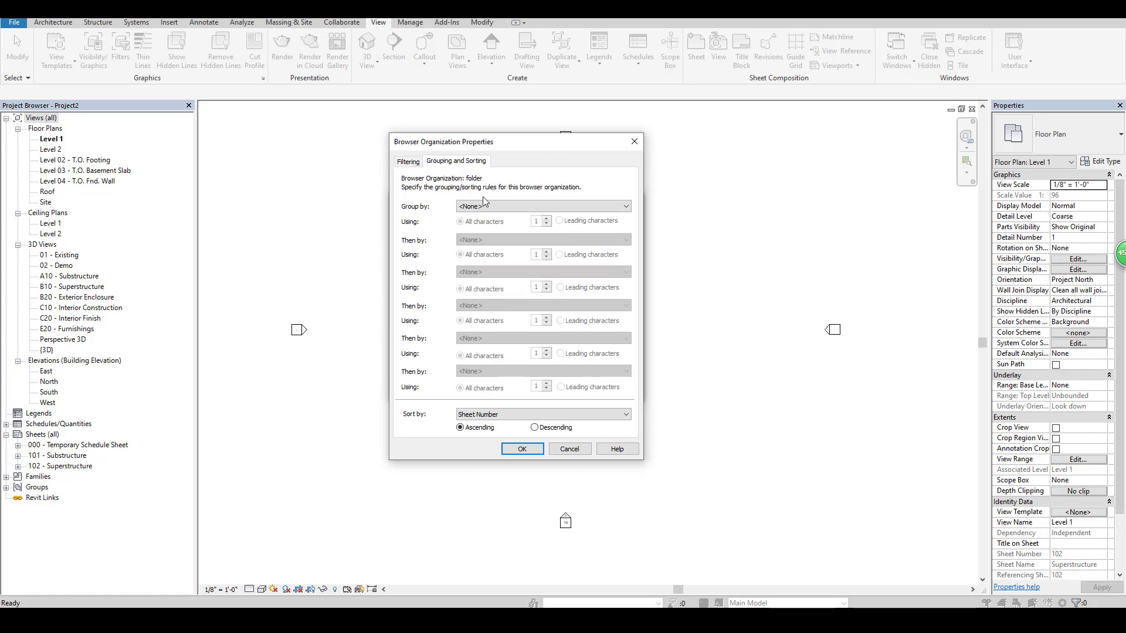
left_click(505, 206)
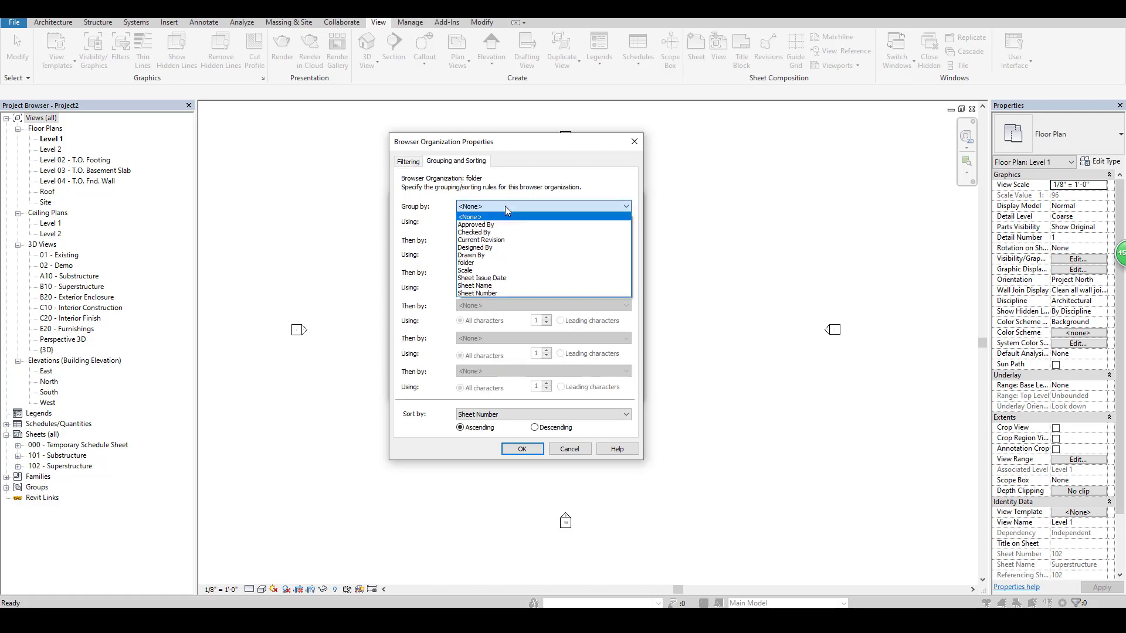
left_click(471, 264)
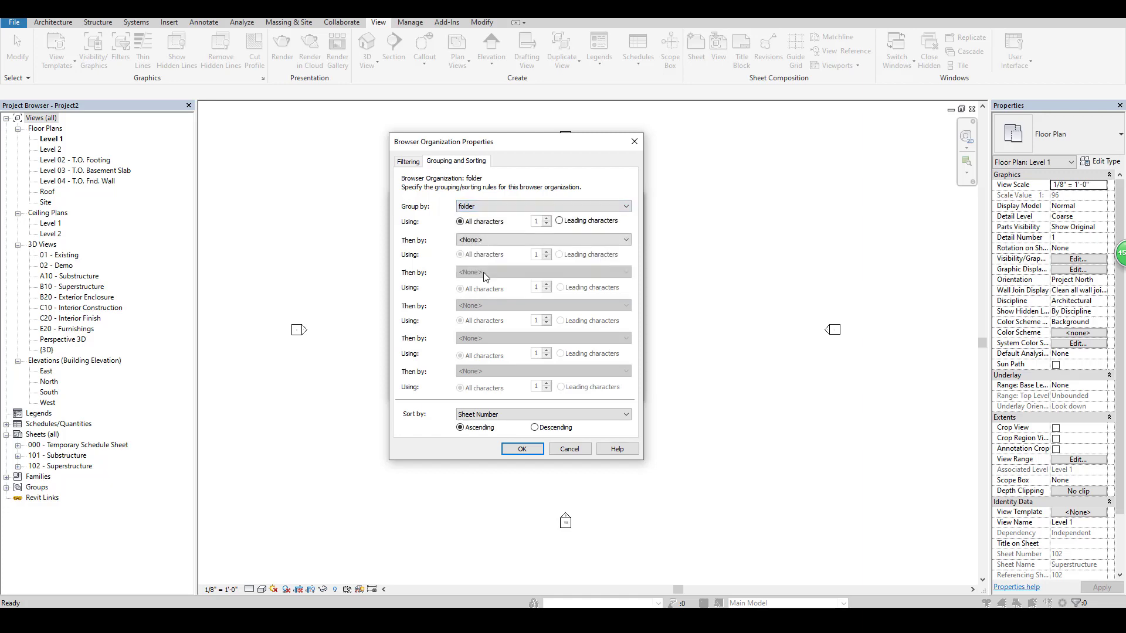
left_click(530, 449)
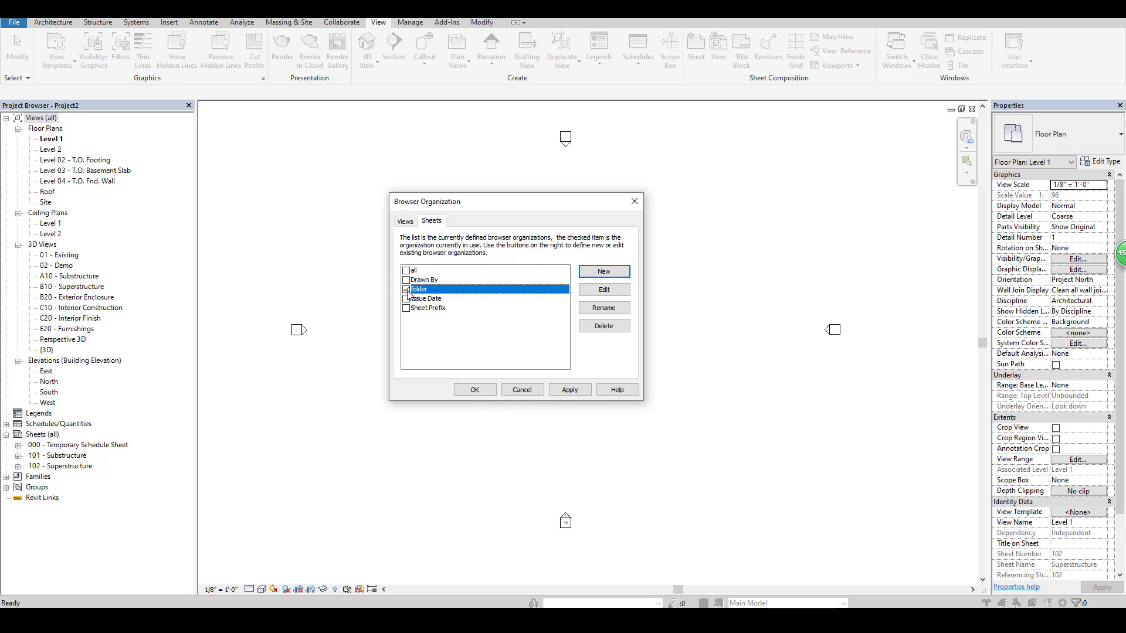
left_click(474, 390)
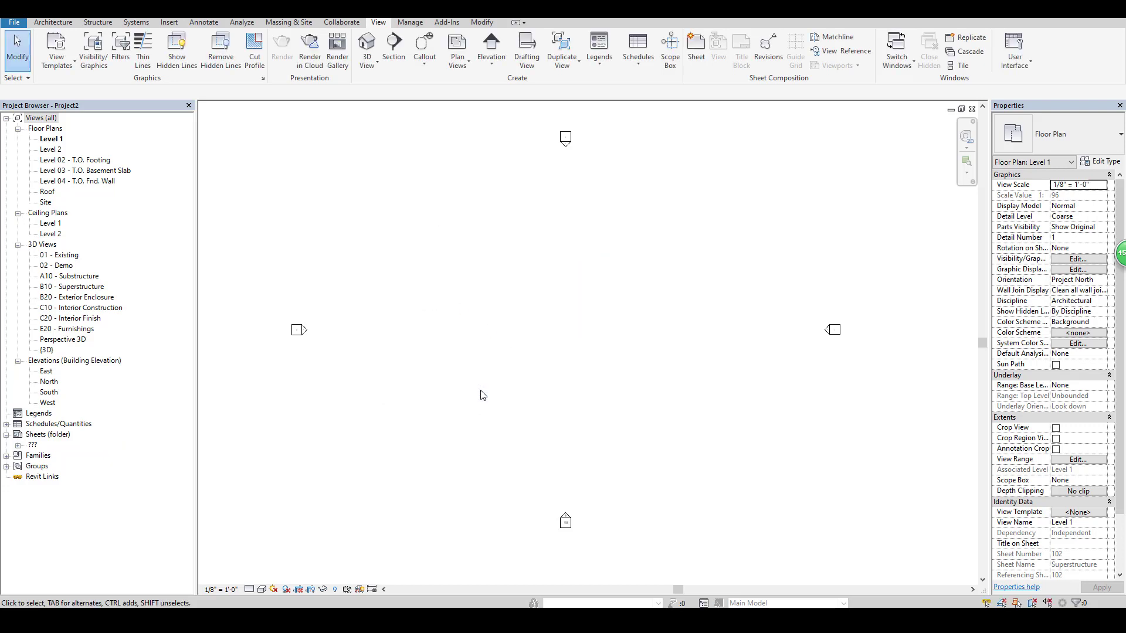
Create a new sheet with the E1 30x42 Horizontal title block.
right_click(44, 436)
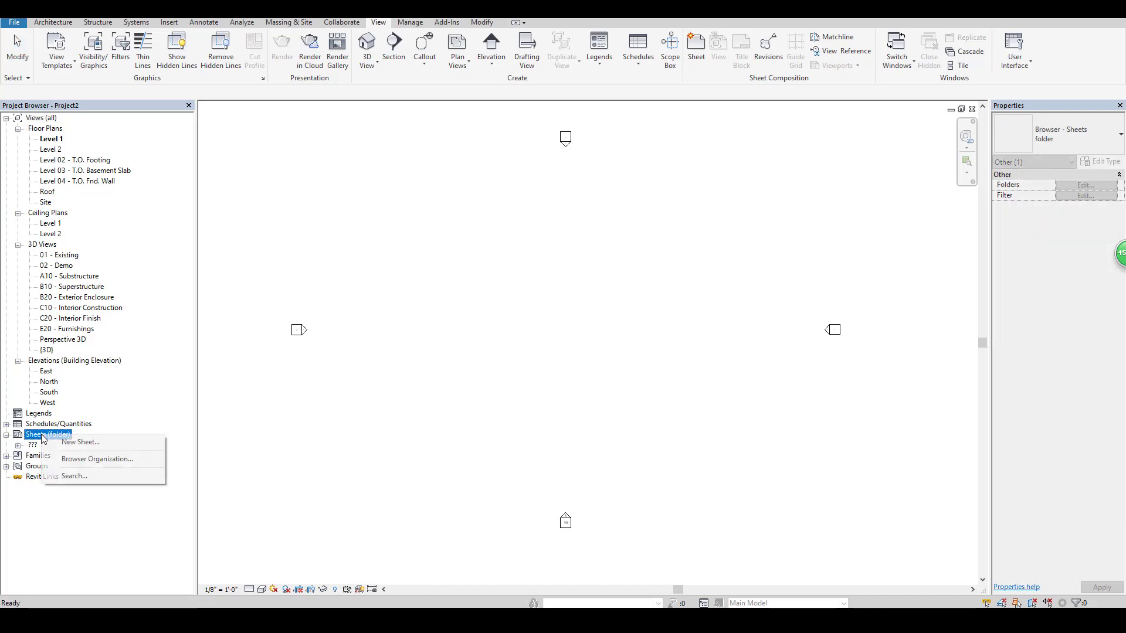
left_click(76, 441)
left_click(594, 442)
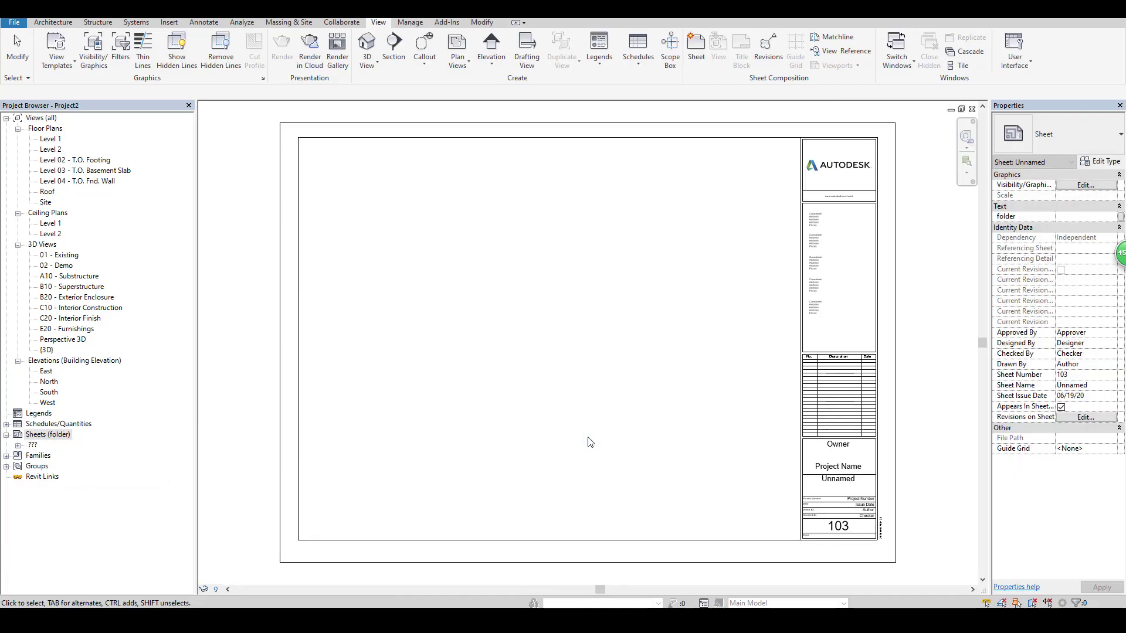
Set the new sheet's folder parameter to S0 and expand the S0 group in the sheet list.
scroll(645, 367, "up", 2)
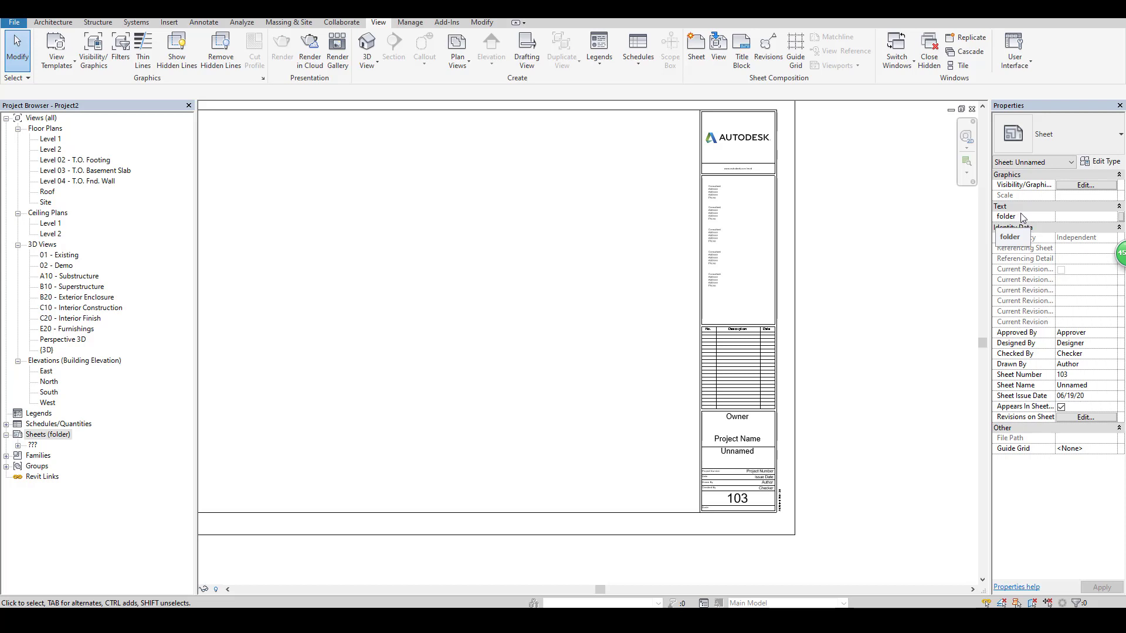
left_click(1068, 217)
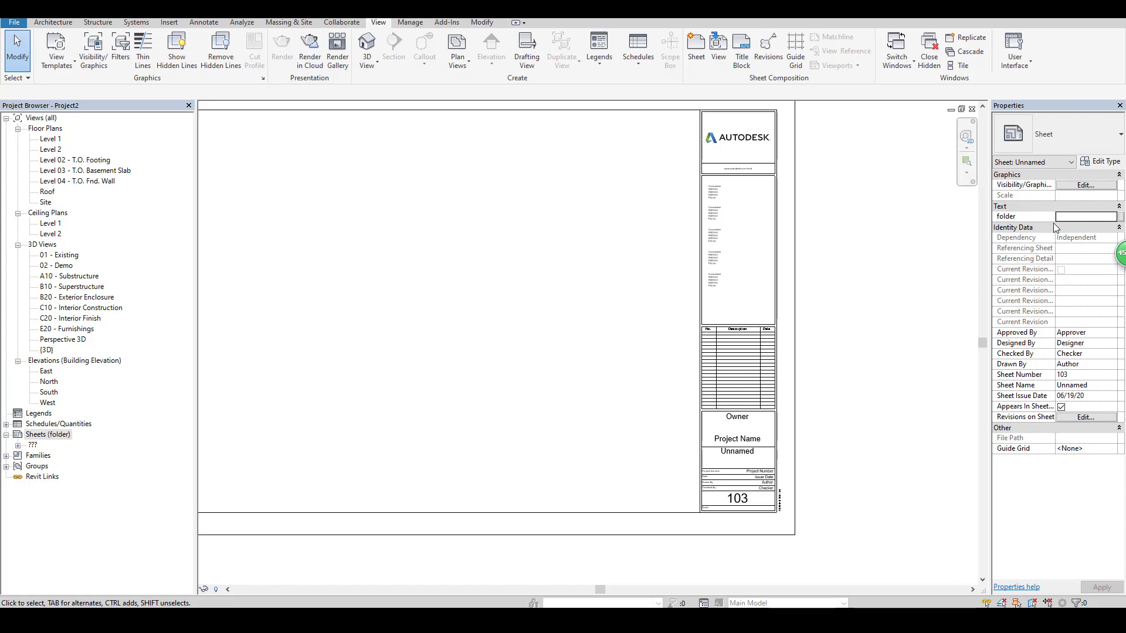
left_click(1073, 218)
type("S0")
left_click(894, 269)
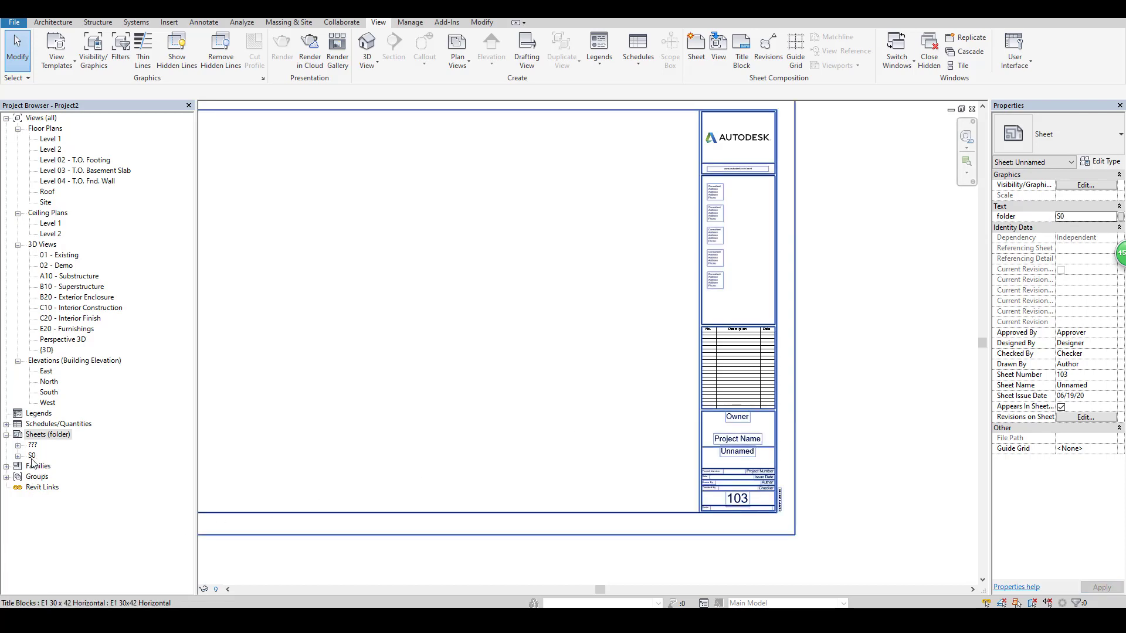
left_click(18, 455)
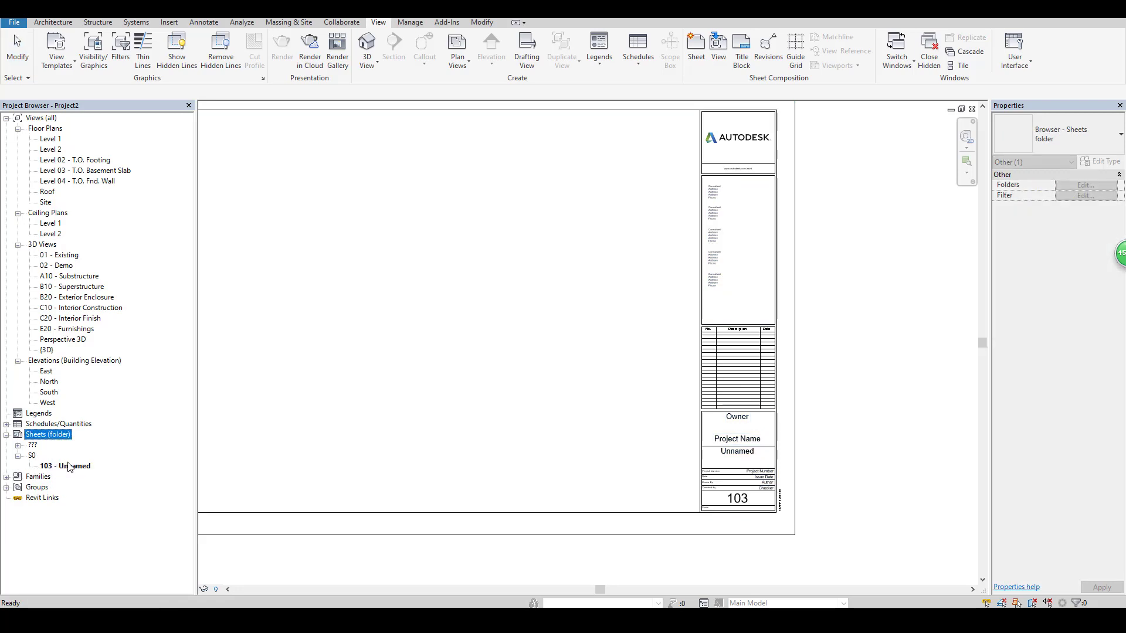
Create another sheet, set its folder parameter to S1, and expand the S1 group in the sheet list.
right_click(60, 437)
left_click(61, 439)
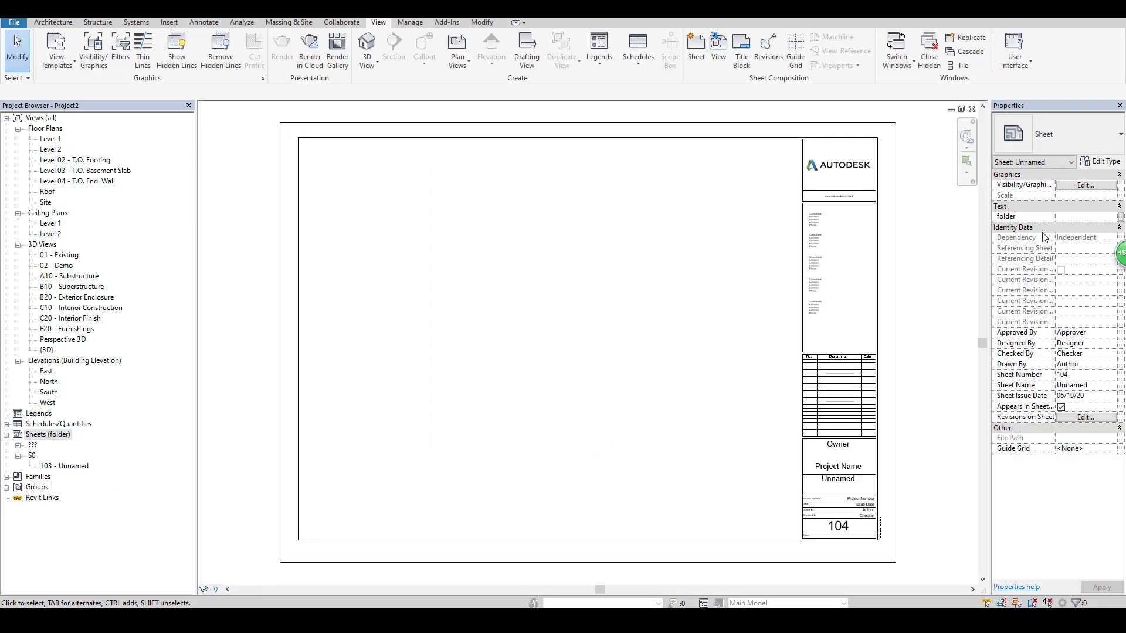
left_click(1071, 215)
type("S1")
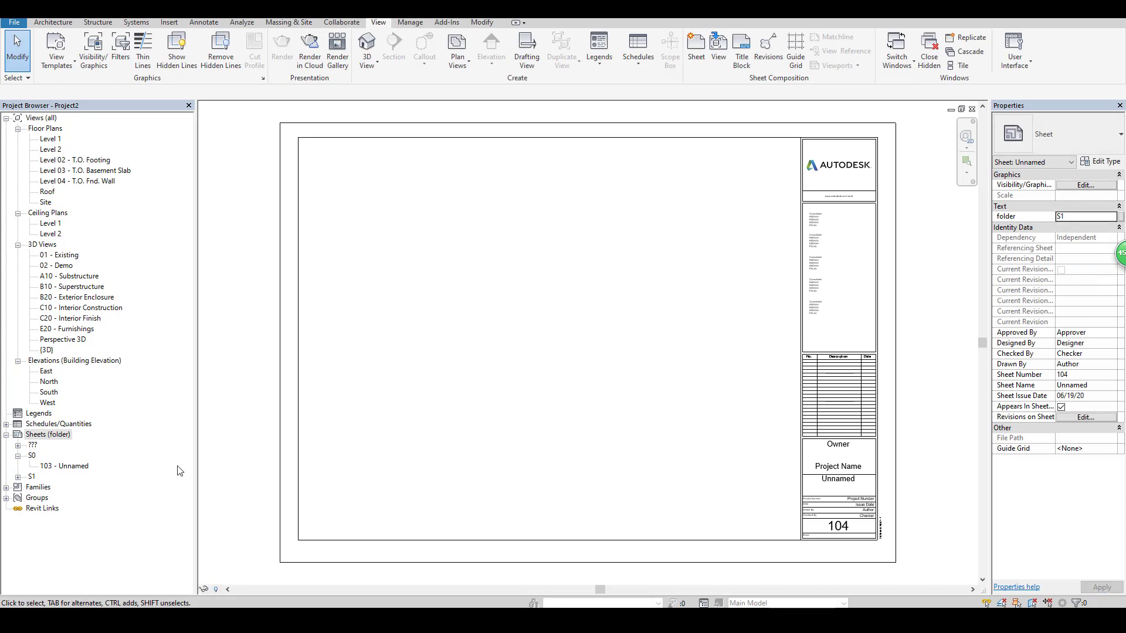
left_click(18, 477)
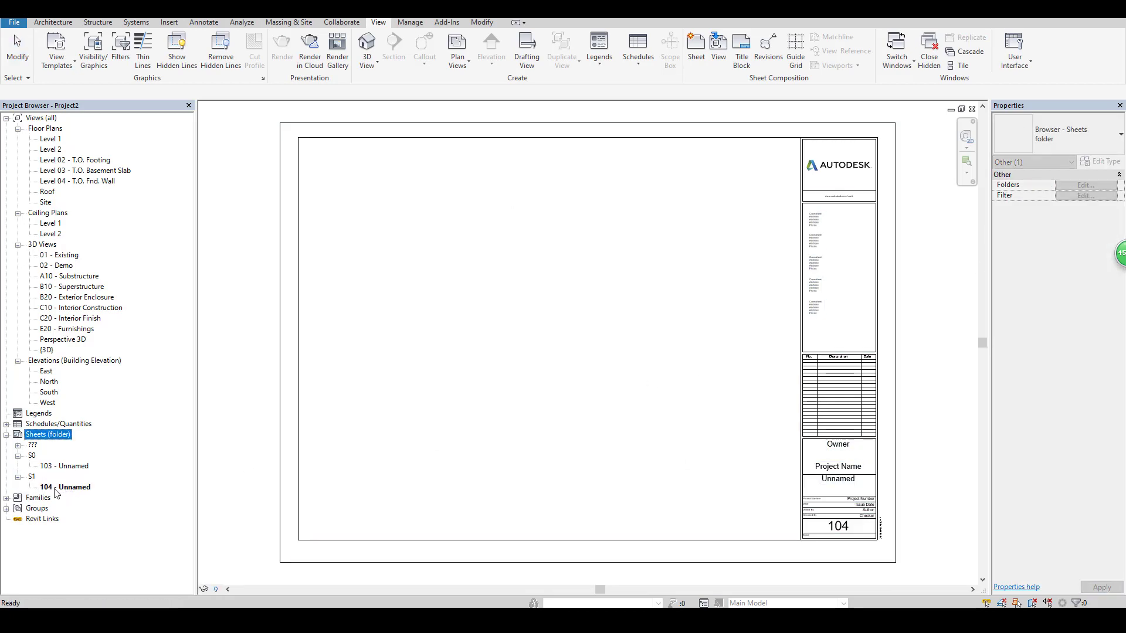